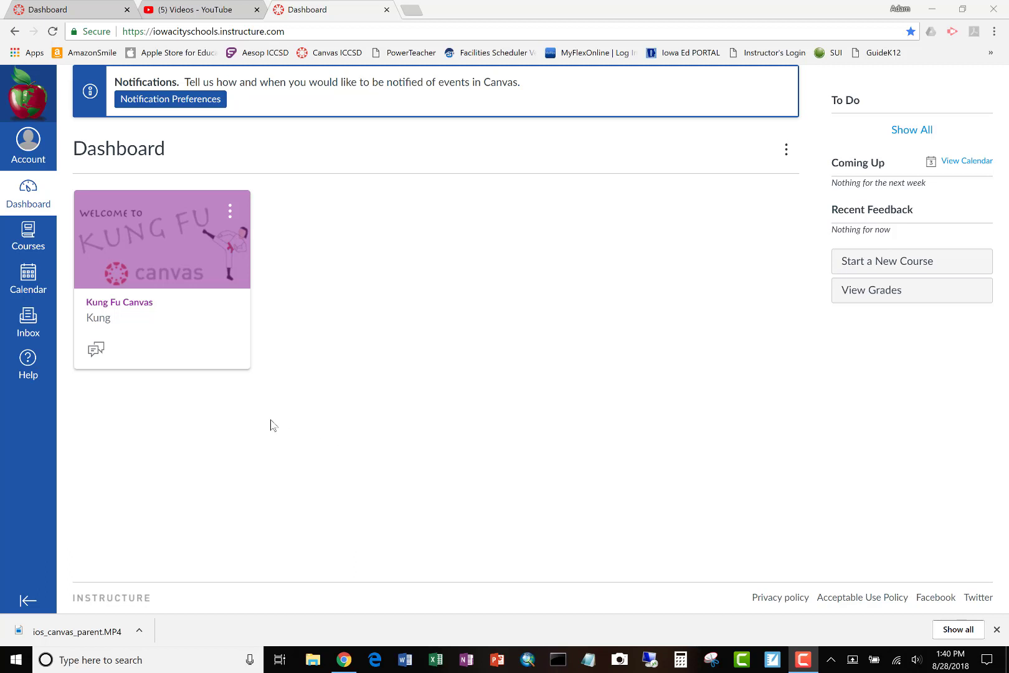
- Open the Account tray, dismiss it, and reopen it to show profile, settings, notifications and files
{"action": "left_click", "coordinate": [30, 161]}
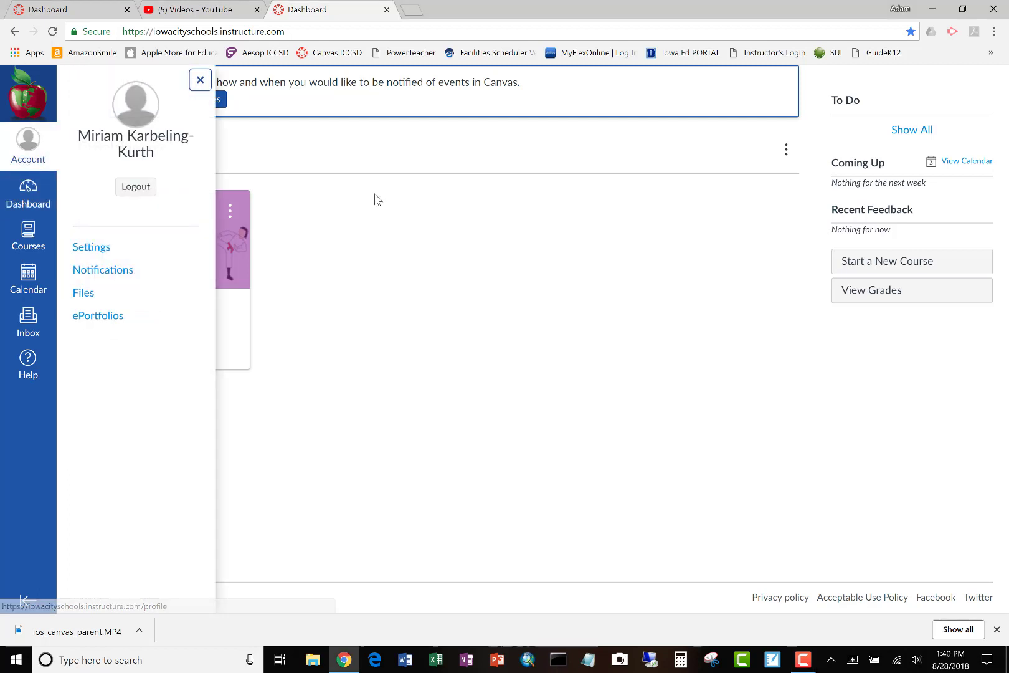
{"action": "left_click", "coordinate": [377, 223]}
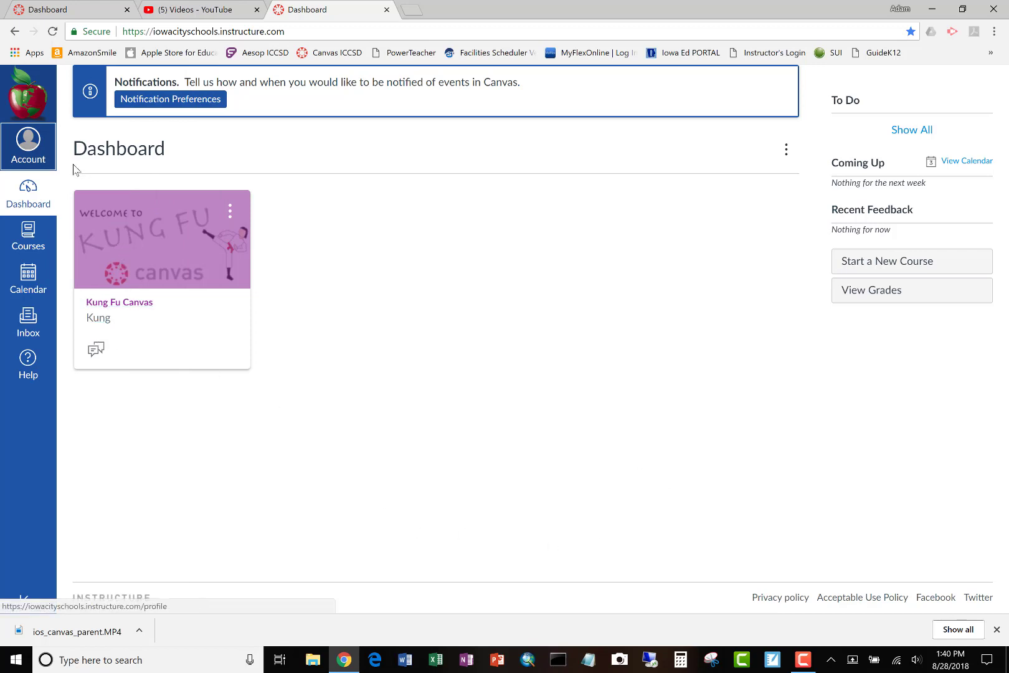
{"action": "left_click", "coordinate": [28, 148]}
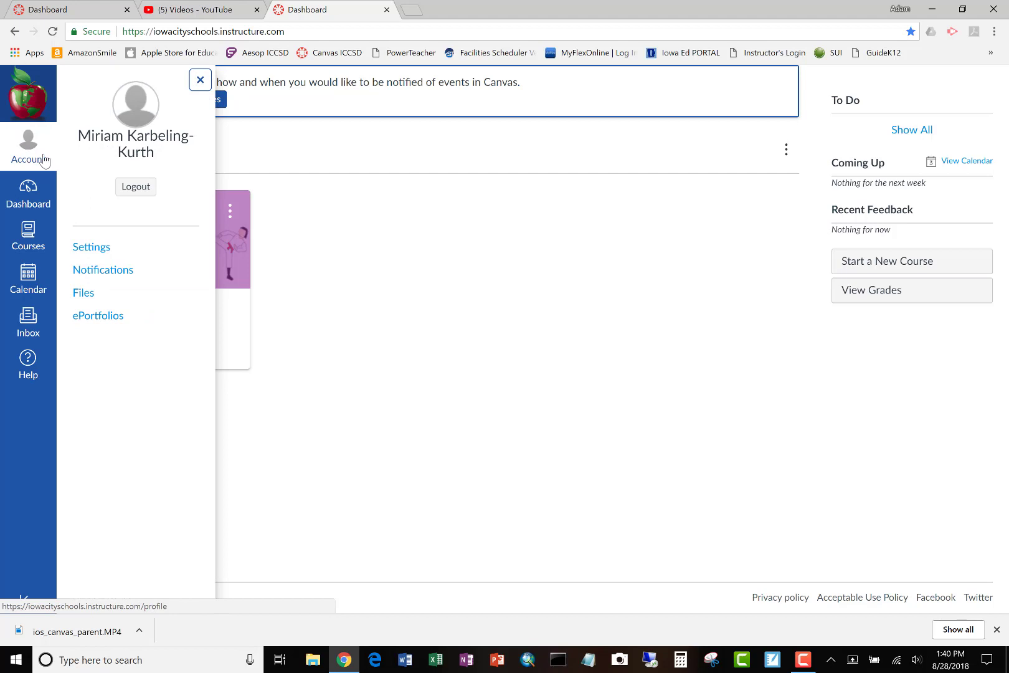
- Go to Settings from the Account tray to view name, language, time zone and contact methods
{"action": "left_click", "coordinate": [92, 247]}
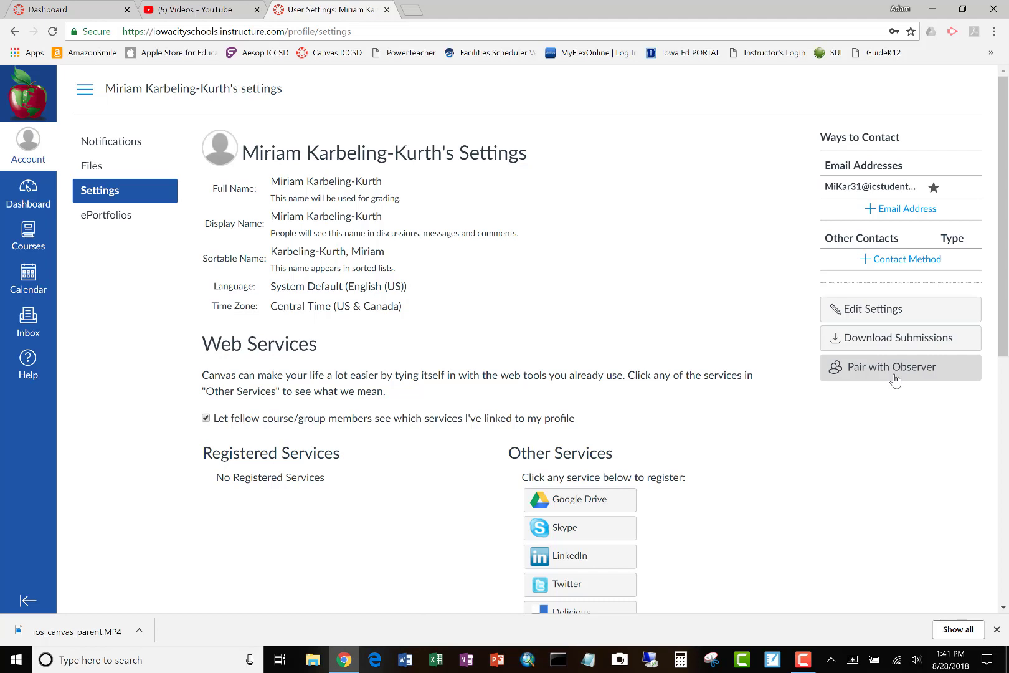
- Generate an observer pairing code from the Settings sidebar, valid seven days or one use
{"action": "left_click", "coordinate": [895, 370]}
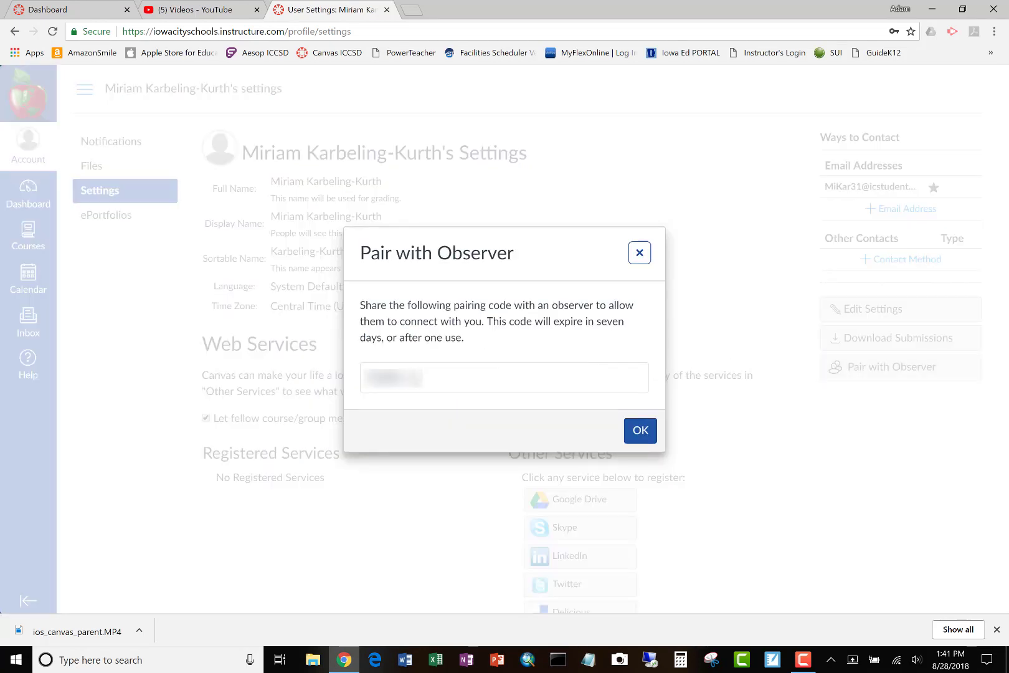